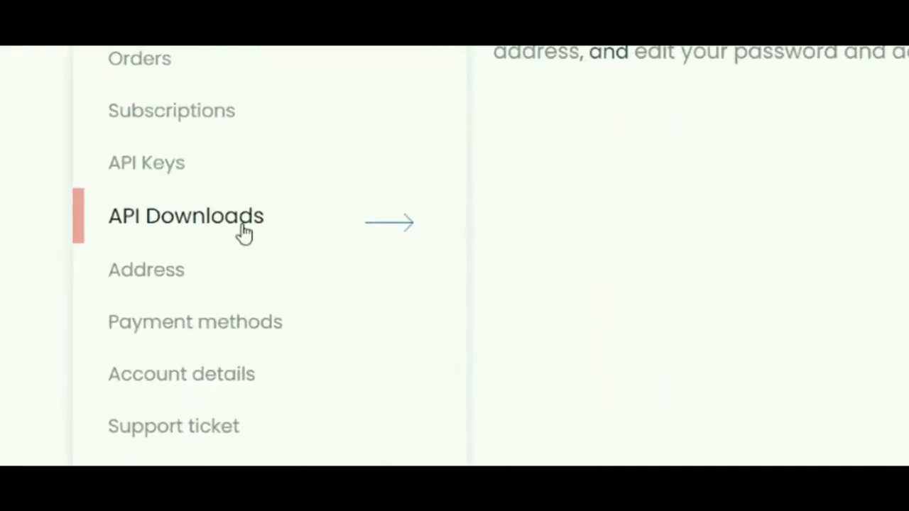
Step: Open the API Downloads page of the account area
click(244, 231)
drag(142, 267, 277, 289)
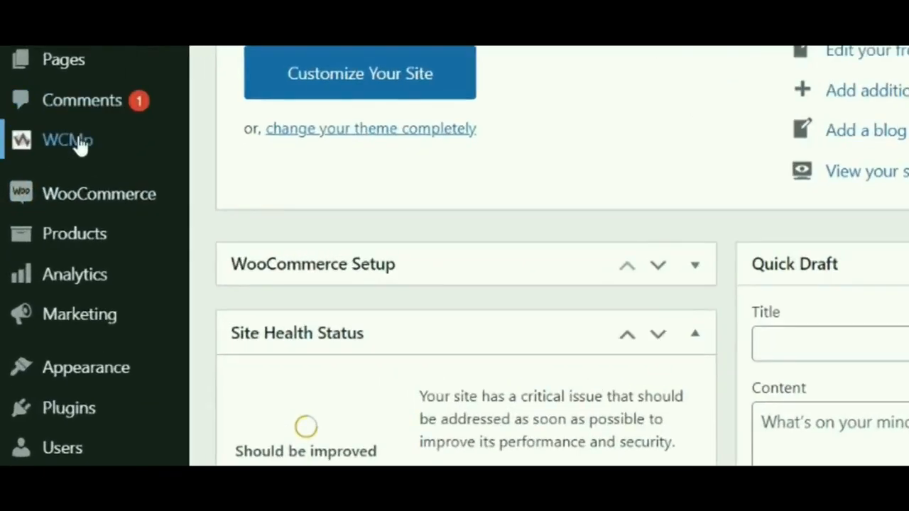
Step: Open the WCMp Vendor Verification settings and review the verified badge and social network sections through to LinkedIn
mouse_move(80, 142)
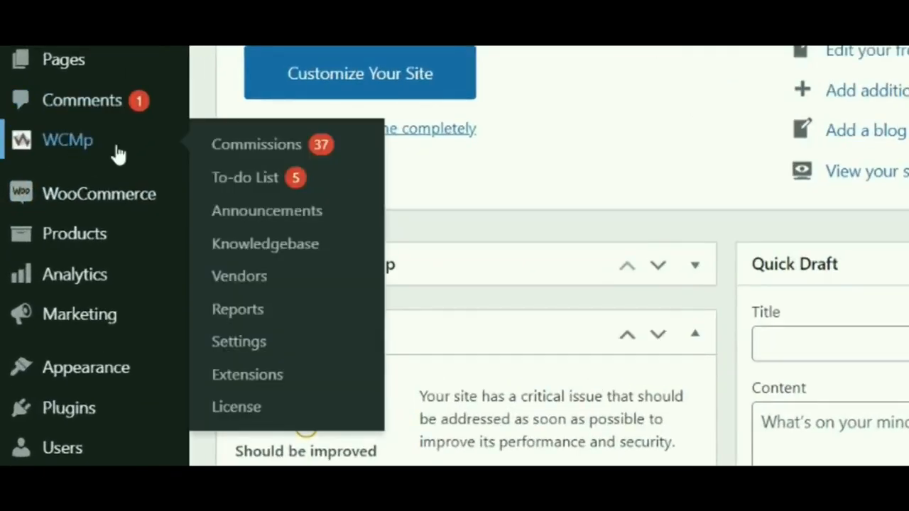
click(238, 342)
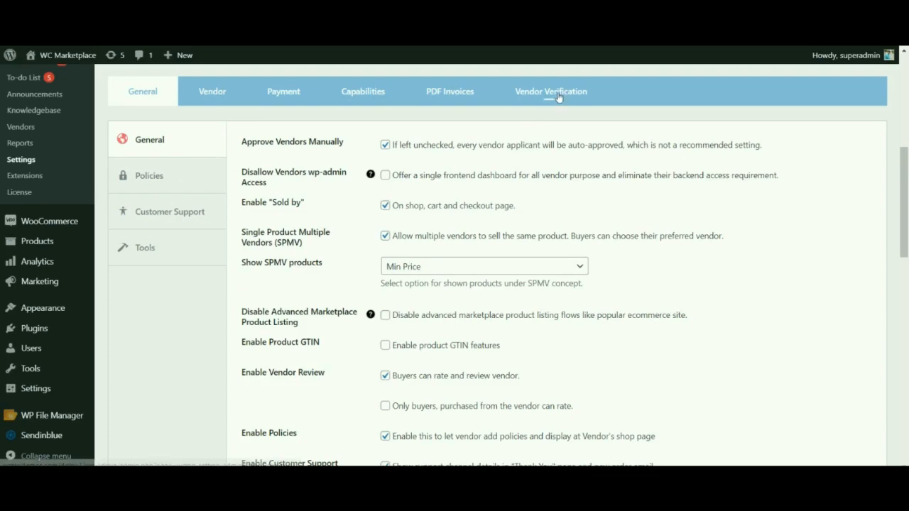
click(559, 98)
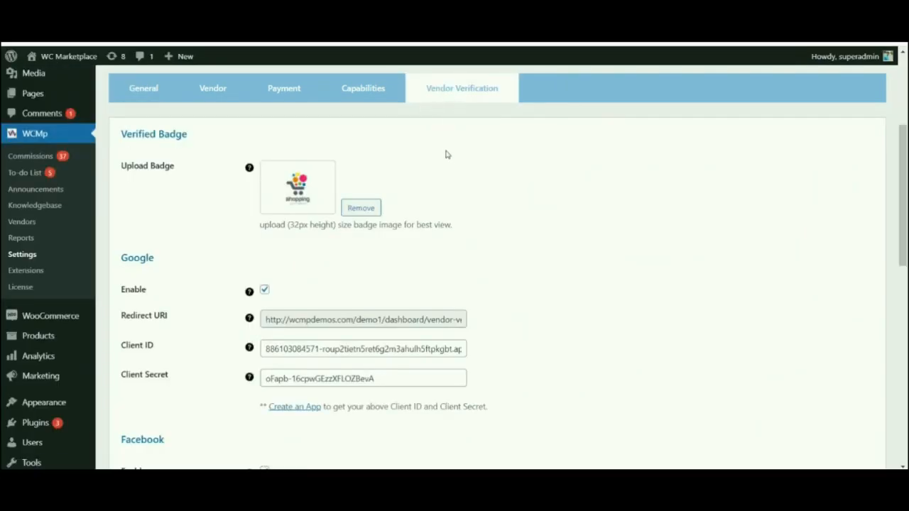
mouse_move(902, 167)
mouse_down()
mouse_move(903, 282)
mouse_move(904, 189)
mouse_move(892, 158)
mouse_move(888, 165)
mouse_up()
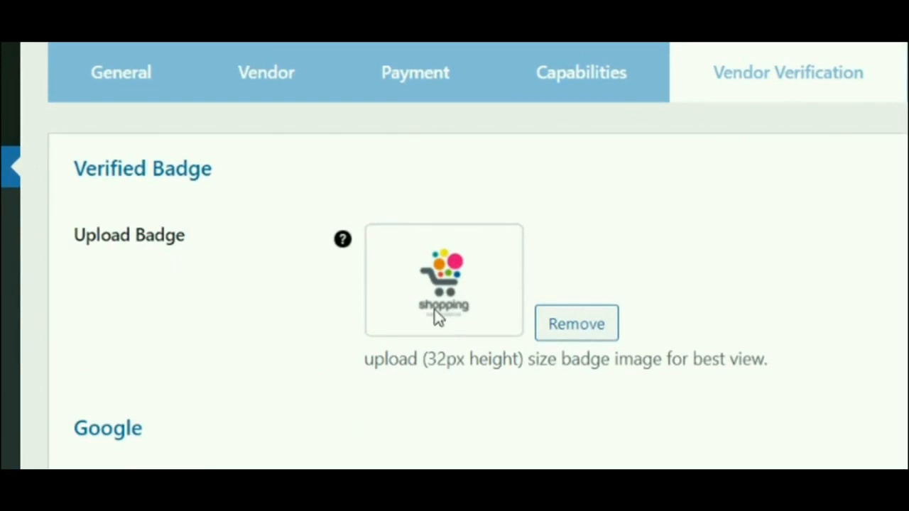
drag(905, 213, 905, 348)
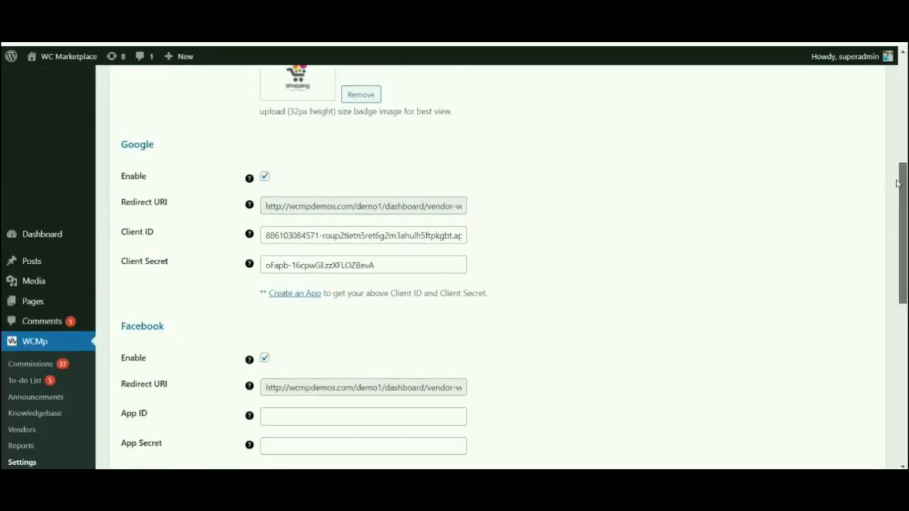
drag(899, 181, 898, 280)
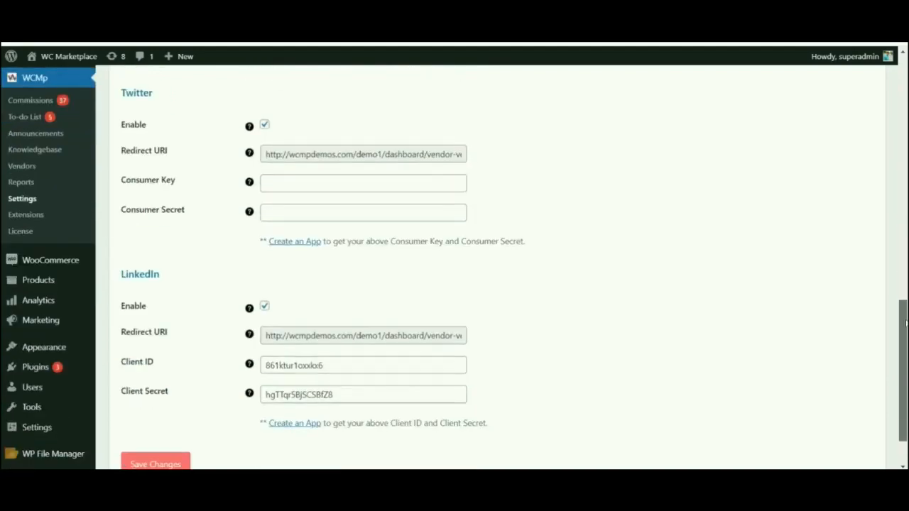
scroll(455, 267, down, 1)
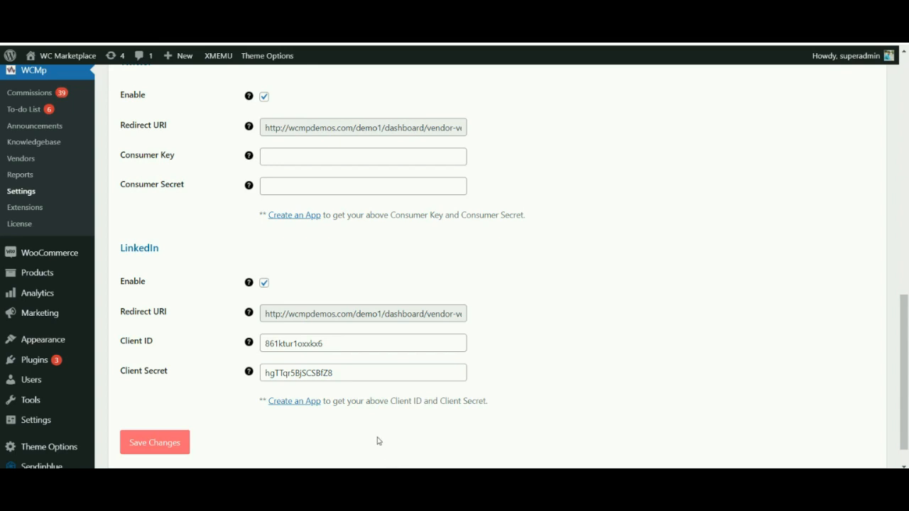
Step: Follow the LinkedIn app creation link and open the authentication credentials of the "vendor verification" app on LinkedIn Developers
click(305, 405)
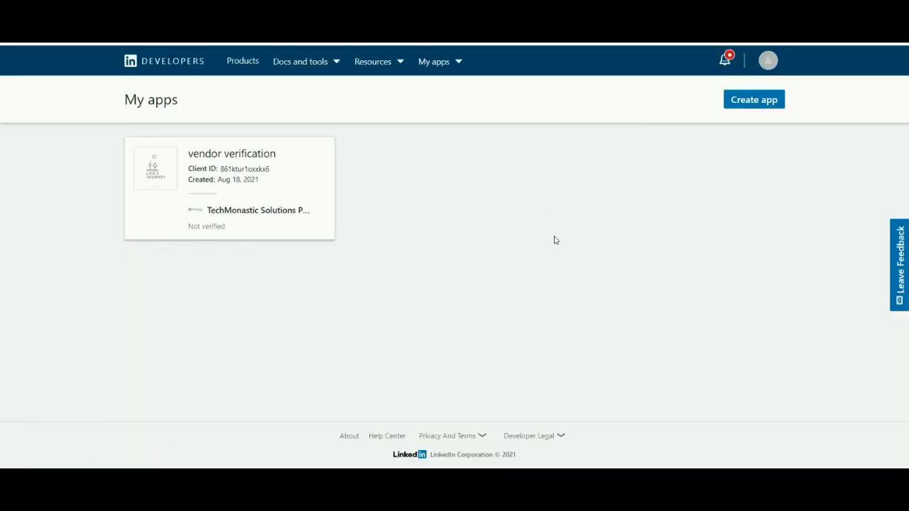
click(236, 197)
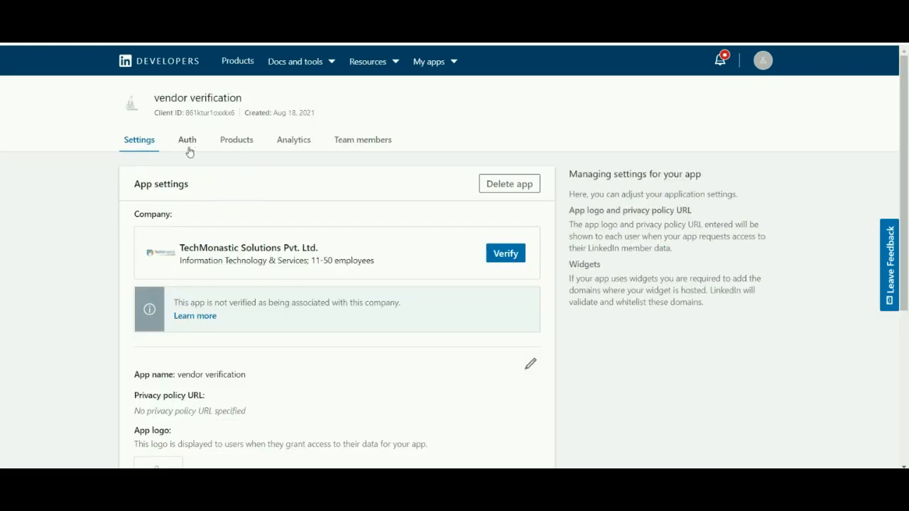
click(188, 145)
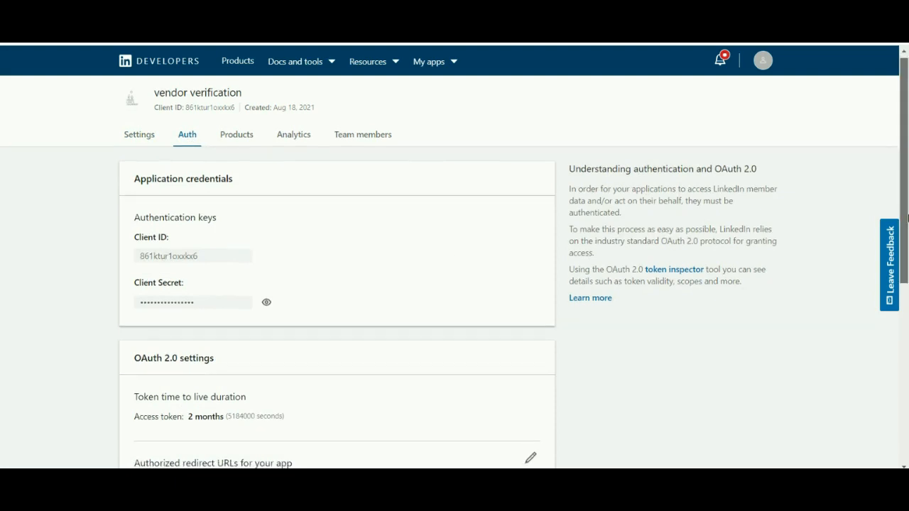
scroll(299, 248, down, 1)
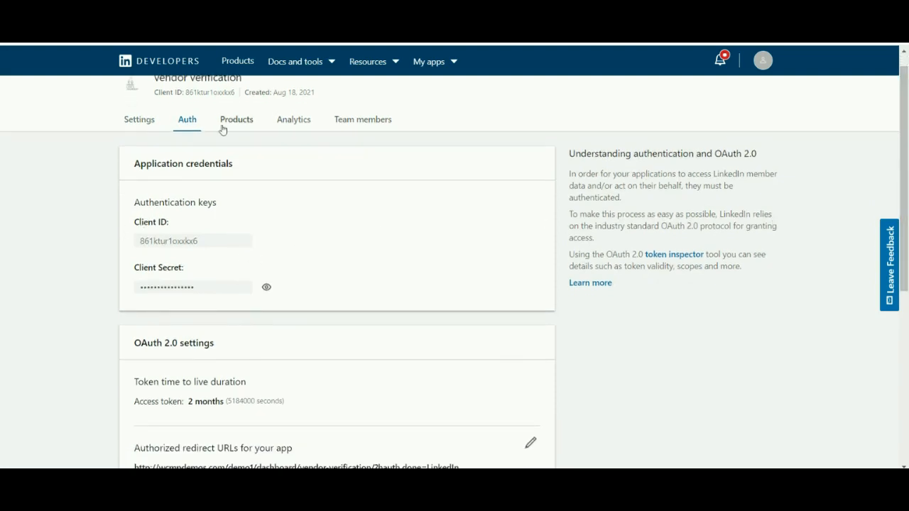
drag(133, 222, 178, 228)
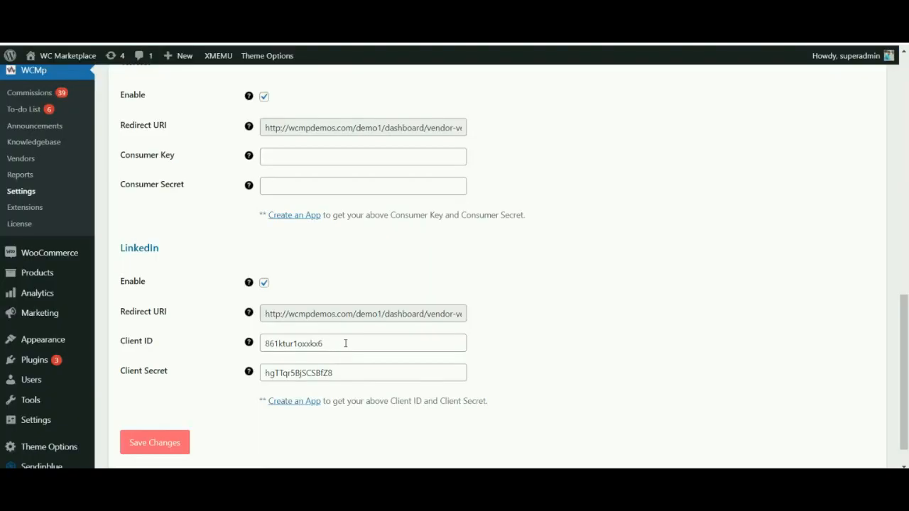
Step: Return to the WCMp Vendor Verification settings and check the LinkedIn Client ID, Client Secret and Redirect URI fields
click(345, 343)
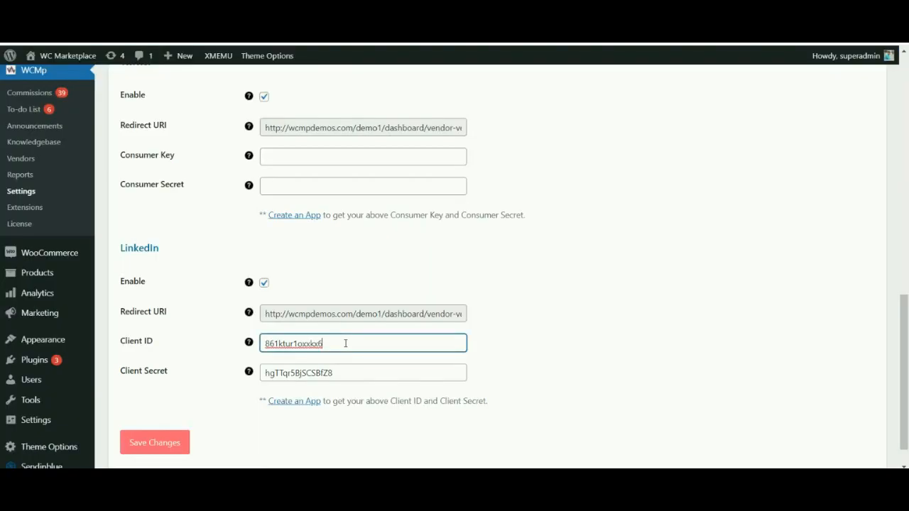
click(349, 374)
click(610, 370)
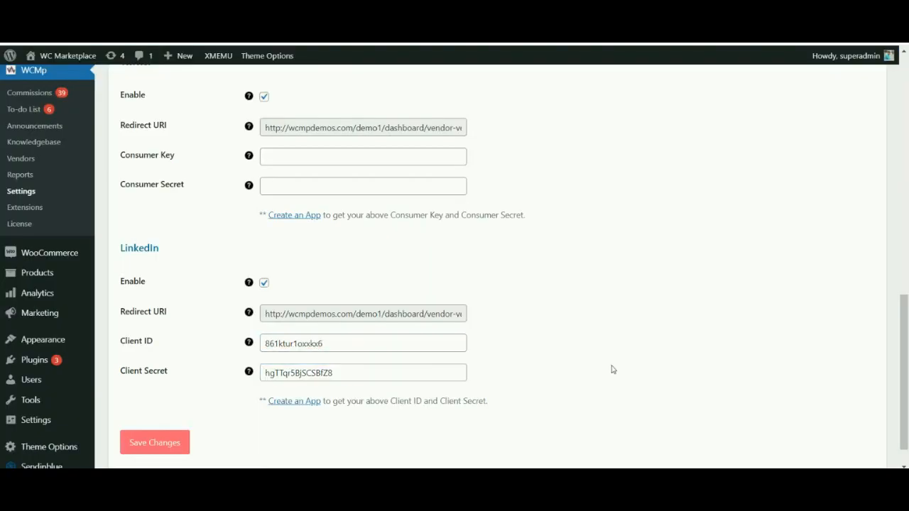
drag(263, 314, 462, 314)
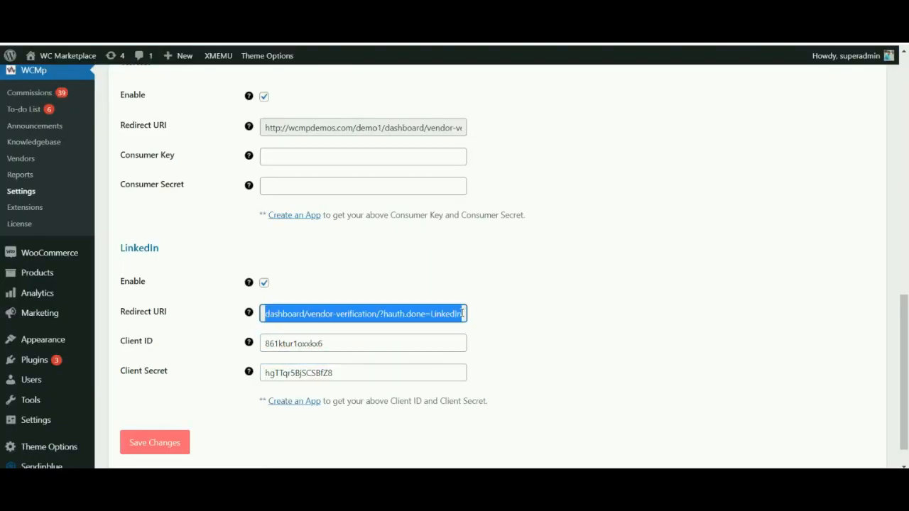
click(561, 343)
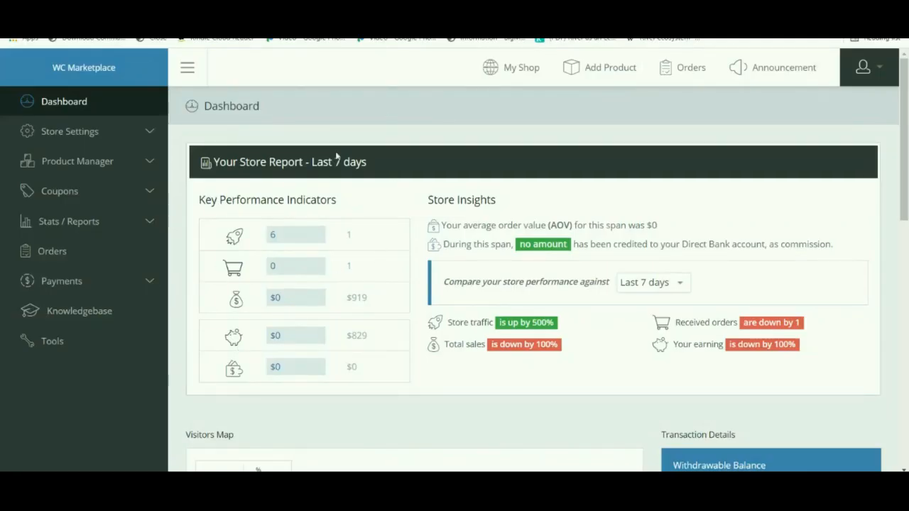
Step: Open the Verification page under the store settings of the WC Marketplace vendor dashboard
click(92, 135)
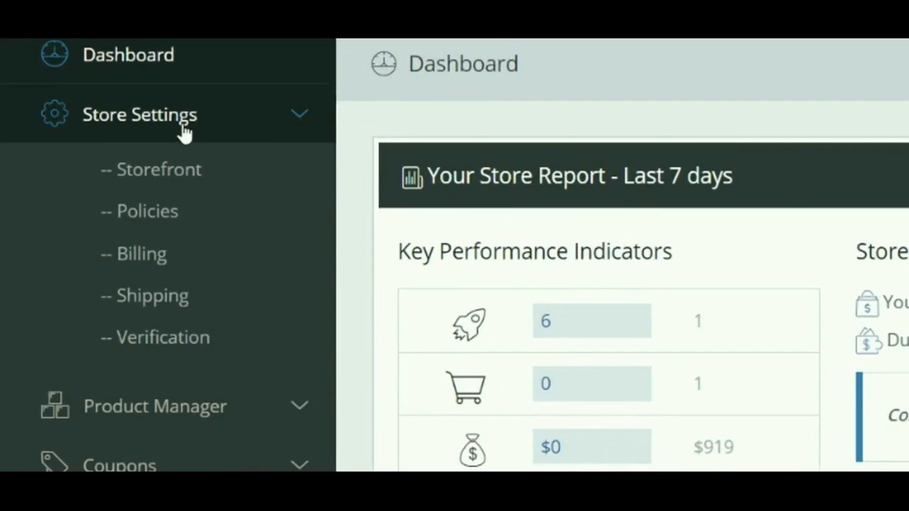
click(152, 340)
drag(198, 106, 245, 105)
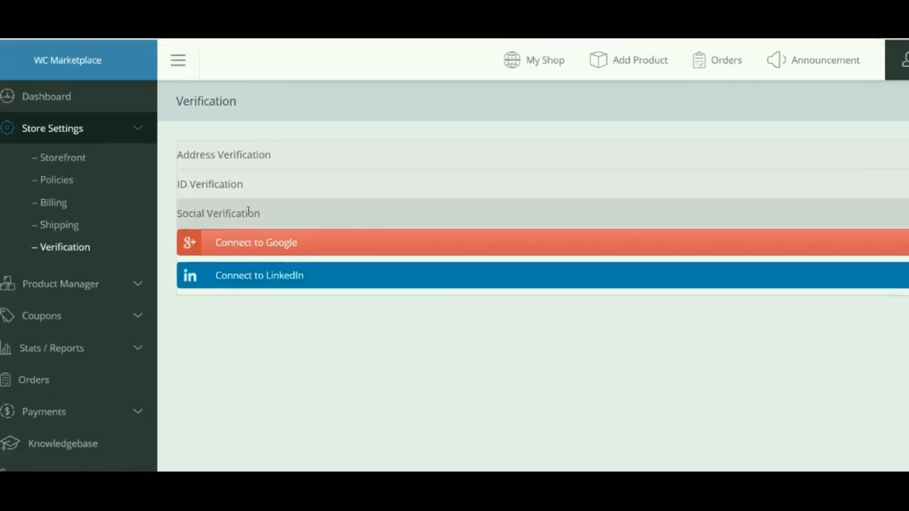
Step: Expand the Address Verification section and review the address form
click(177, 137)
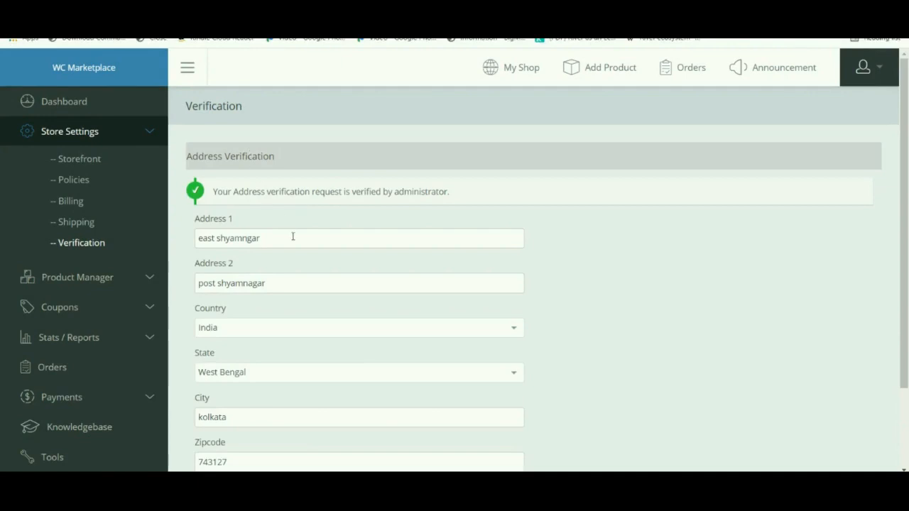
scroll(294, 239, down, 2)
scroll(297, 245, up, 1)
scroll(297, 245, up, 1)
scroll(296, 238, down, 2)
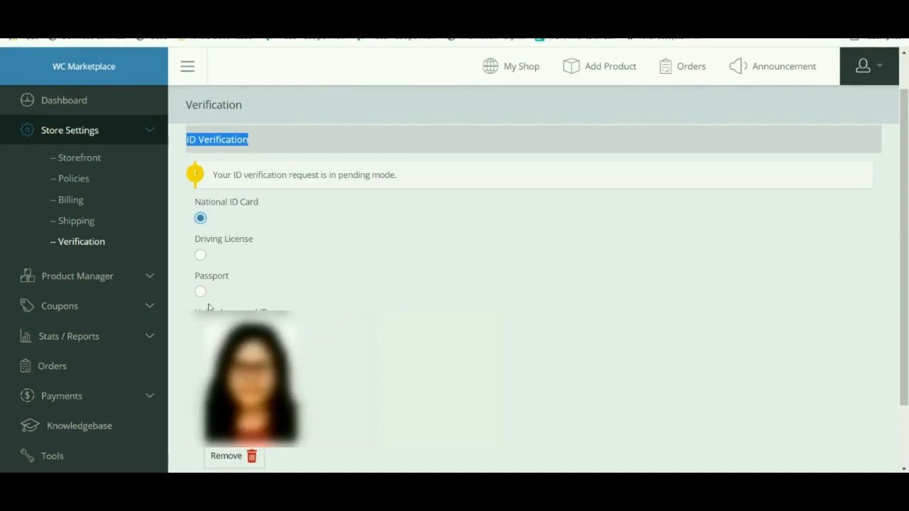
Step: Submit the ID verification form with its scanned ID copy and view the Social Verification options
drag(213, 313, 258, 313)
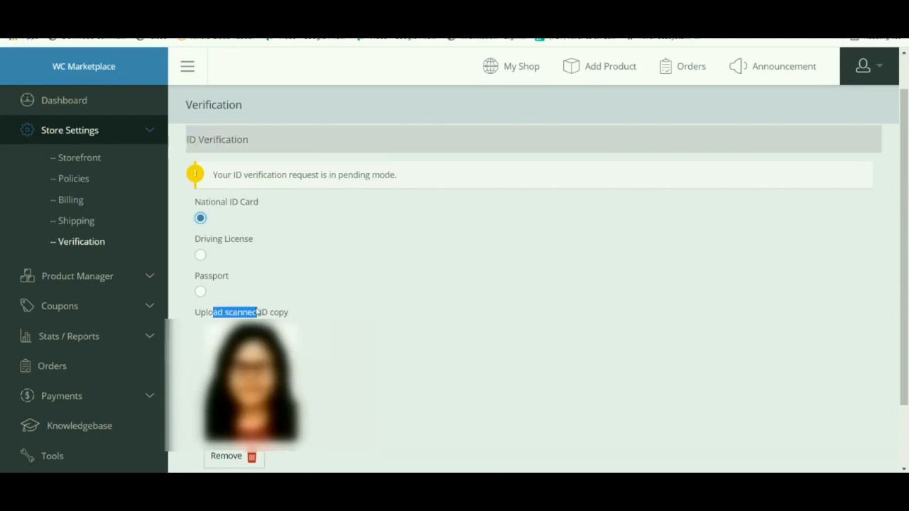
scroll(225, 420, down, 1)
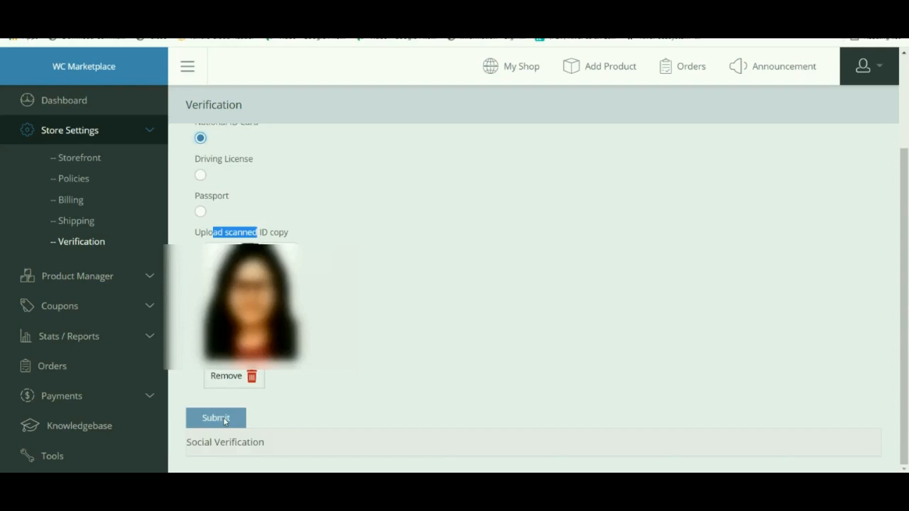
click(225, 421)
drag(205, 210, 270, 212)
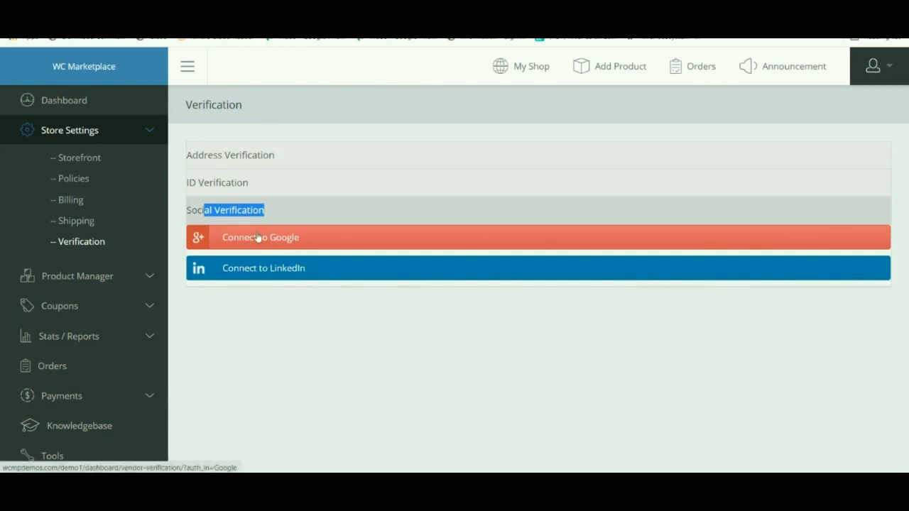
Step: Switch to the WordPress admin and open the WCMp To-do List to examine the pending Vendor Verifications
click(60, 102)
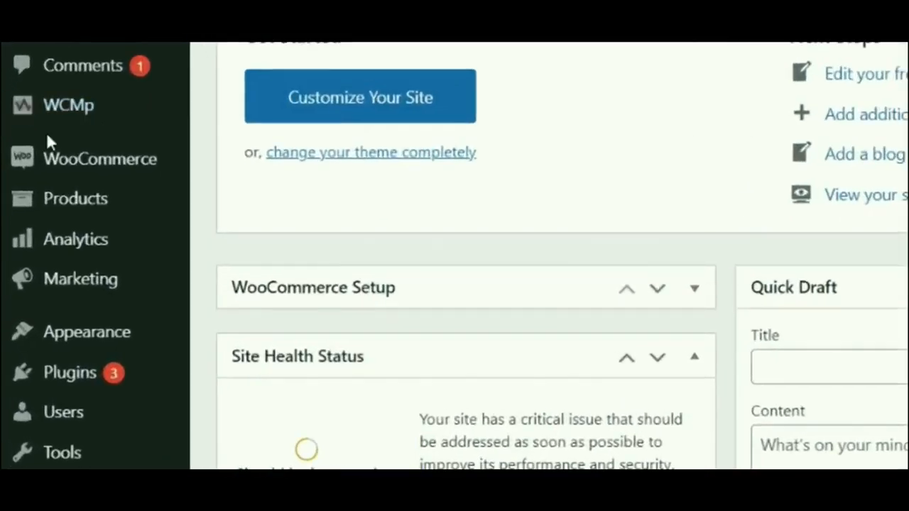
mouse_move(69, 121)
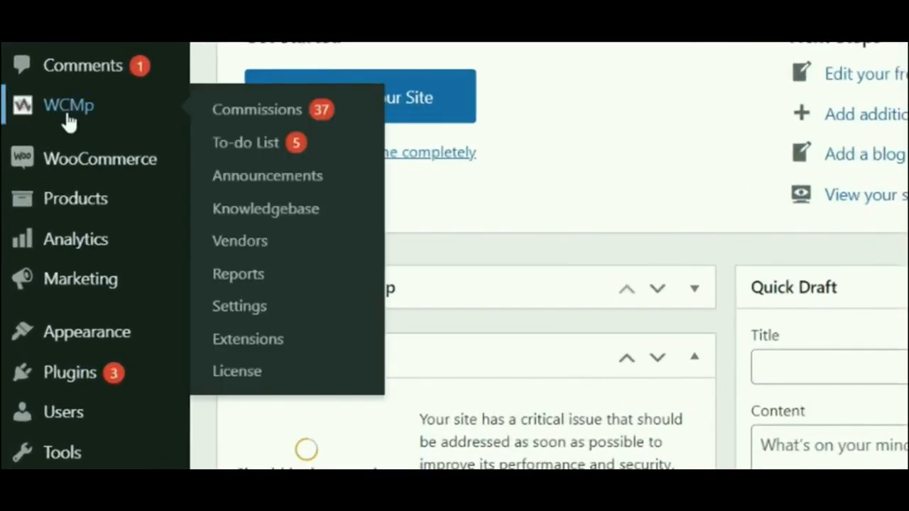
click(287, 142)
drag(140, 102, 236, 102)
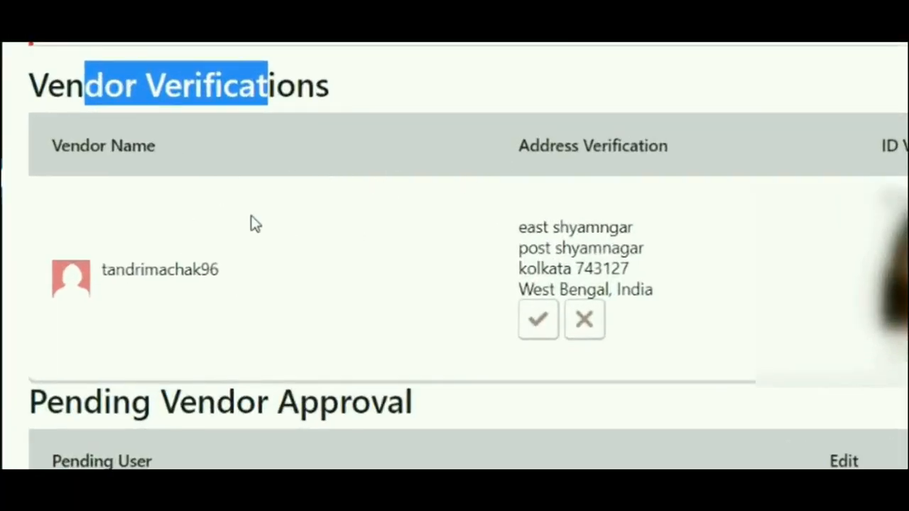
click(300, 165)
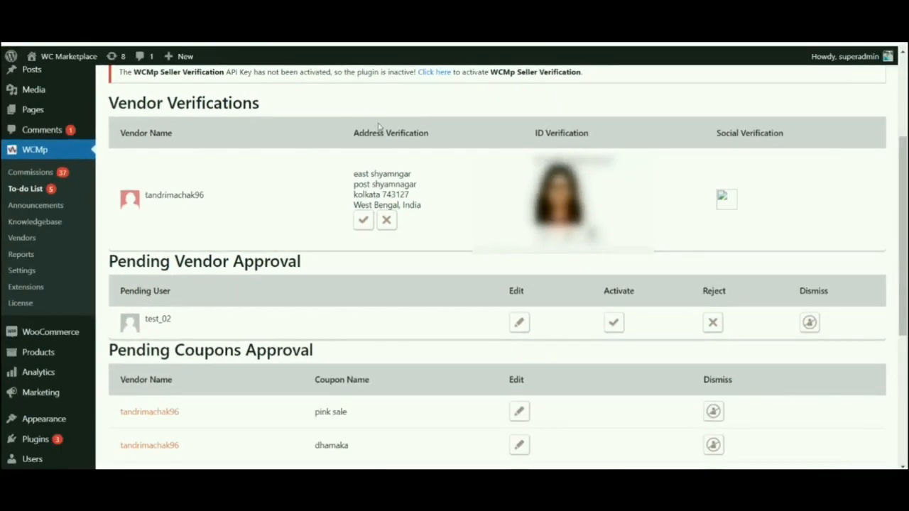